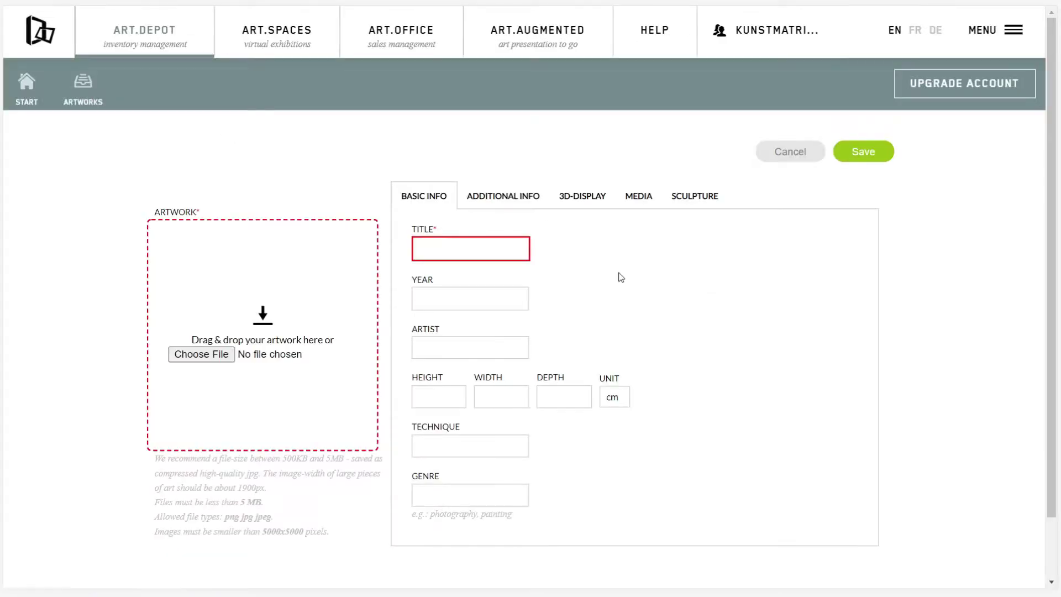
{"action": "left_click", "coordinate": [644, 202]}
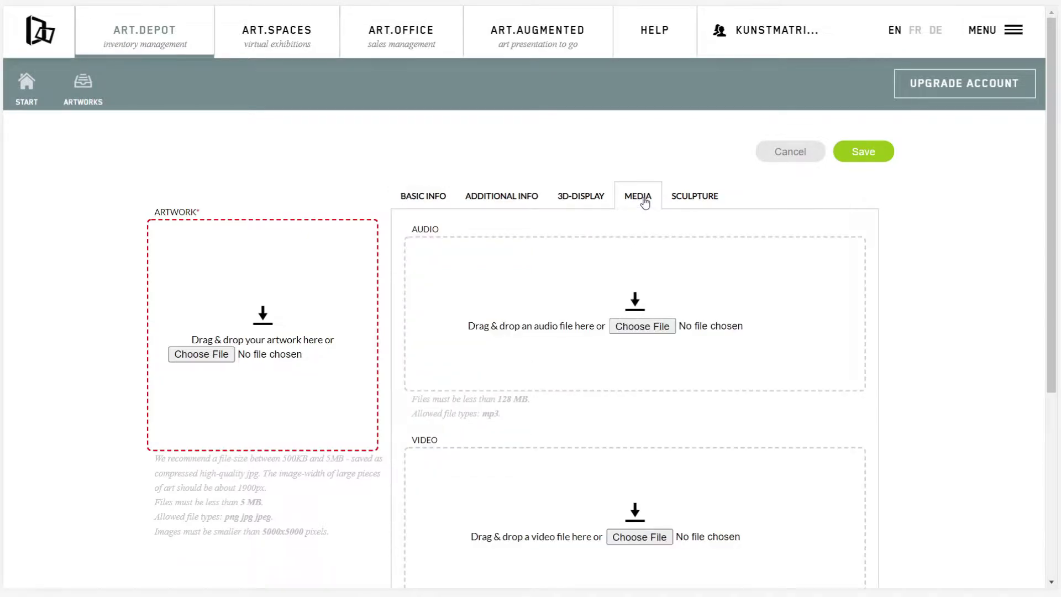
{"action": "scroll", "coordinate": [645, 204], "scroll_direction": "down", "scroll_amount": 1}
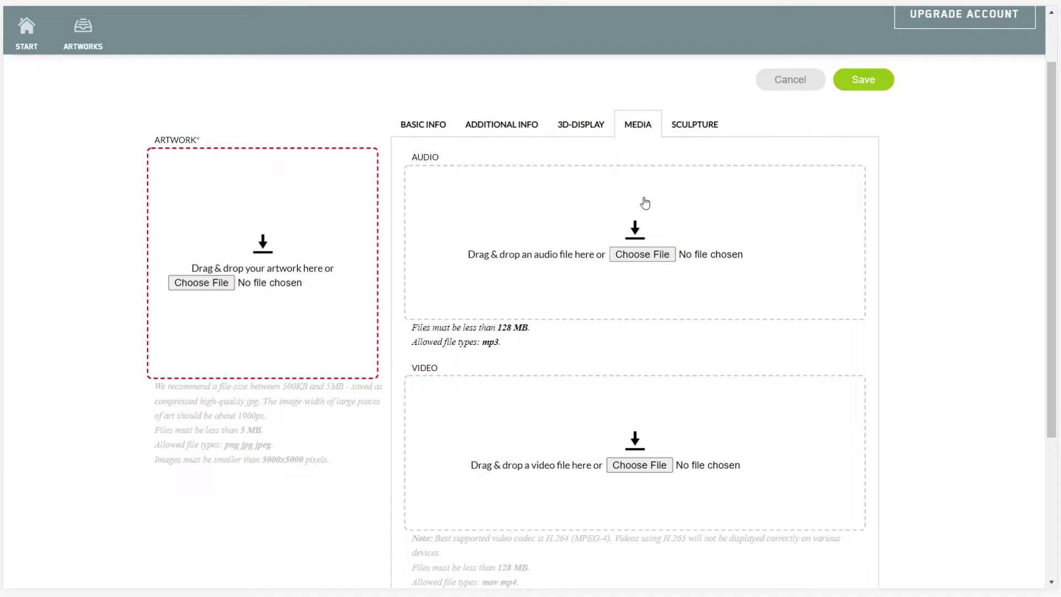
Return to Basic Info and open the Properties of Videocover.jpg from the ProjectMedia folder
{"action": "left_click", "coordinate": [418, 128]}
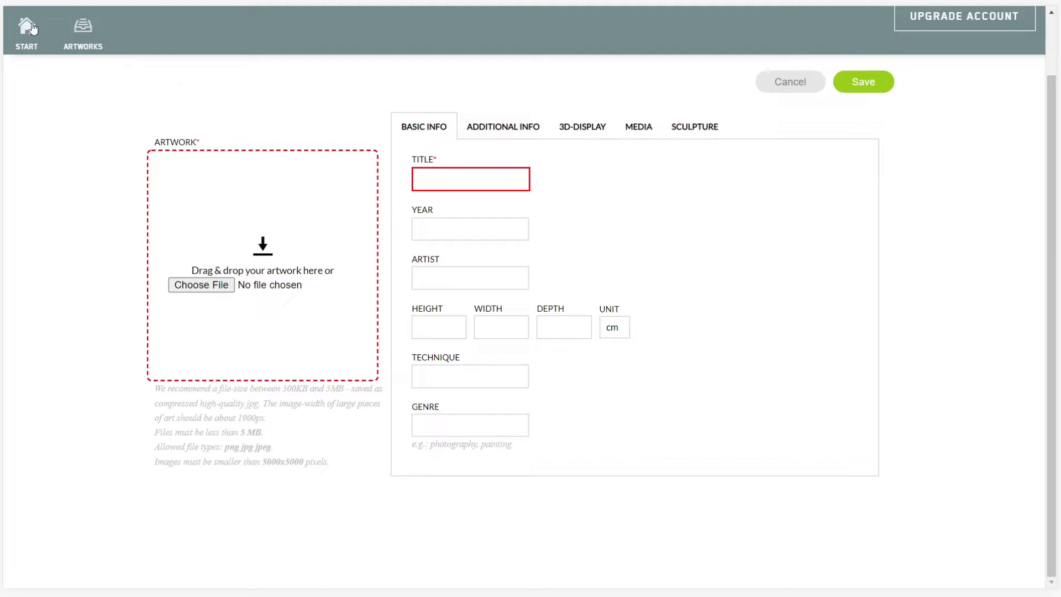
{"action": "left_click_drag", "start_coordinate": [0, 31], "coordinate": [842, 48]}
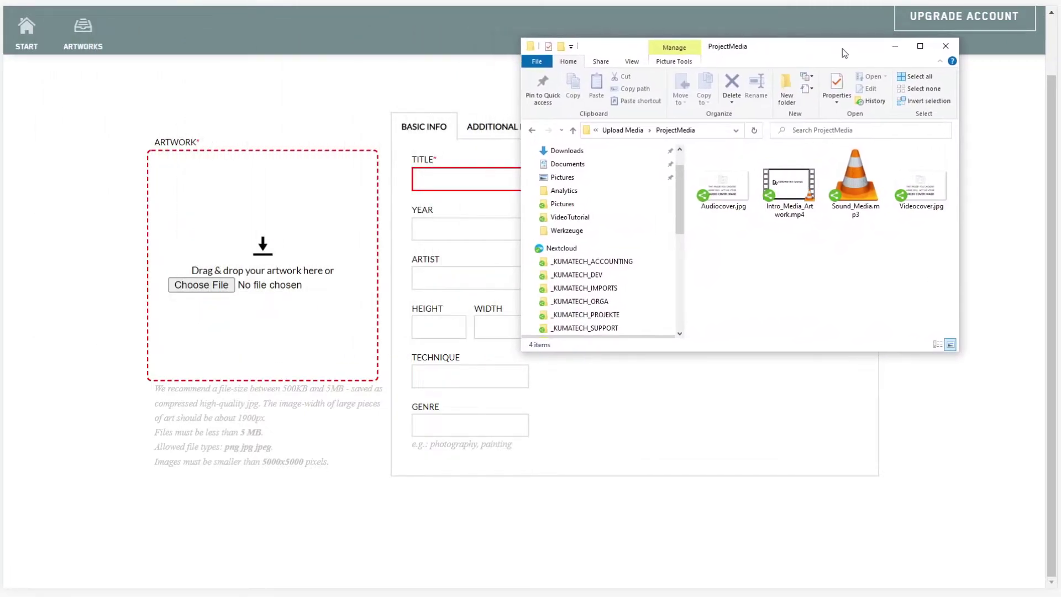
{"action": "left_click", "coordinate": [909, 183]}
{"action": "right_click", "coordinate": [907, 184]}
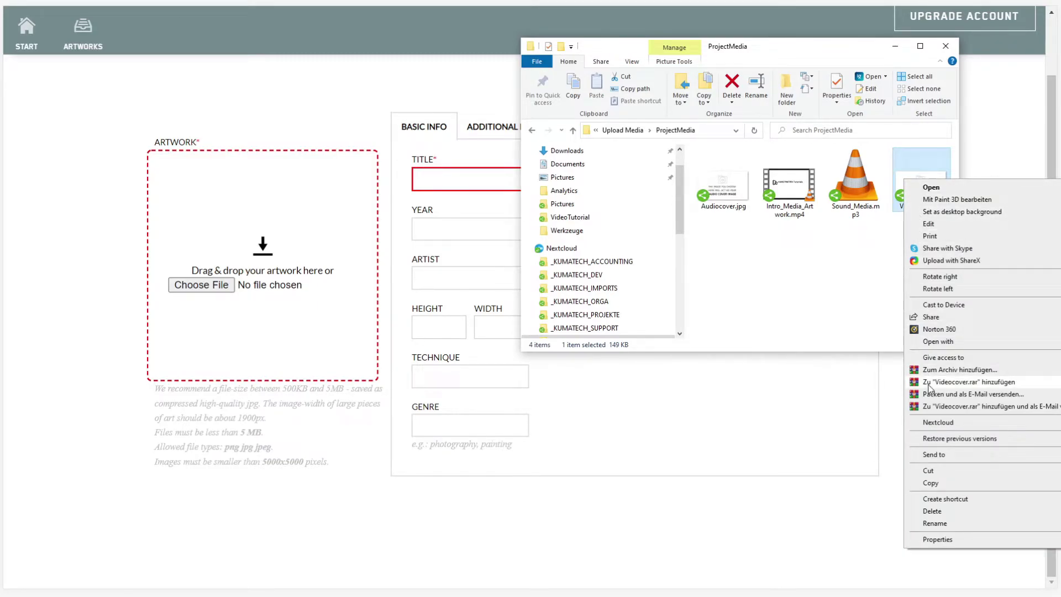
{"action": "left_click", "coordinate": [938, 539]}
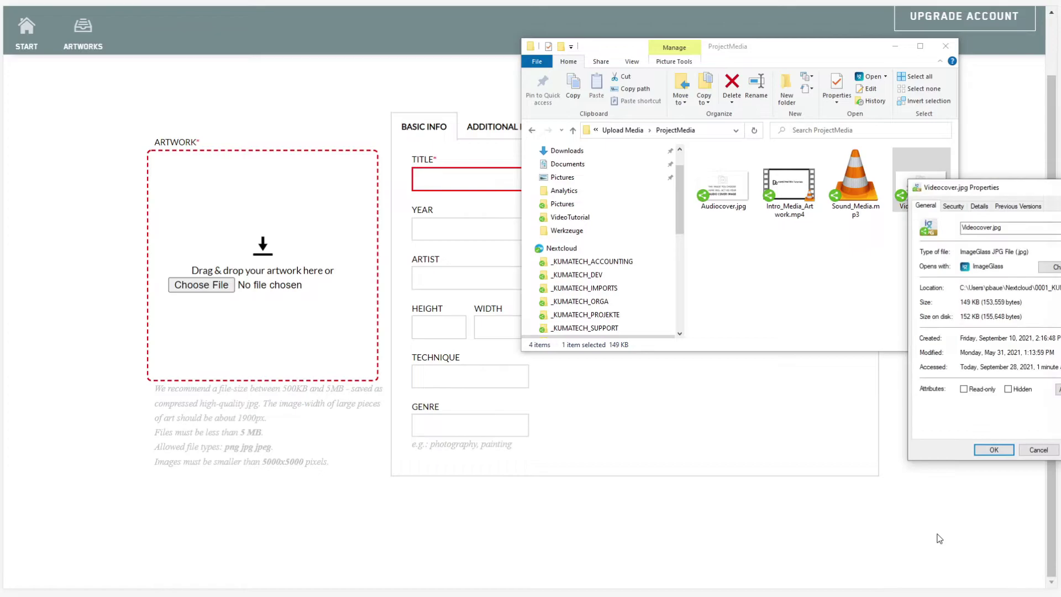
Confirm in Details that the image is 1920 x 1080 pixels, then minimize Explorer
{"action": "left_click", "coordinate": [981, 207]}
{"action": "scroll", "coordinate": [1024, 334], "scroll_direction": "down", "scroll_amount": 1}
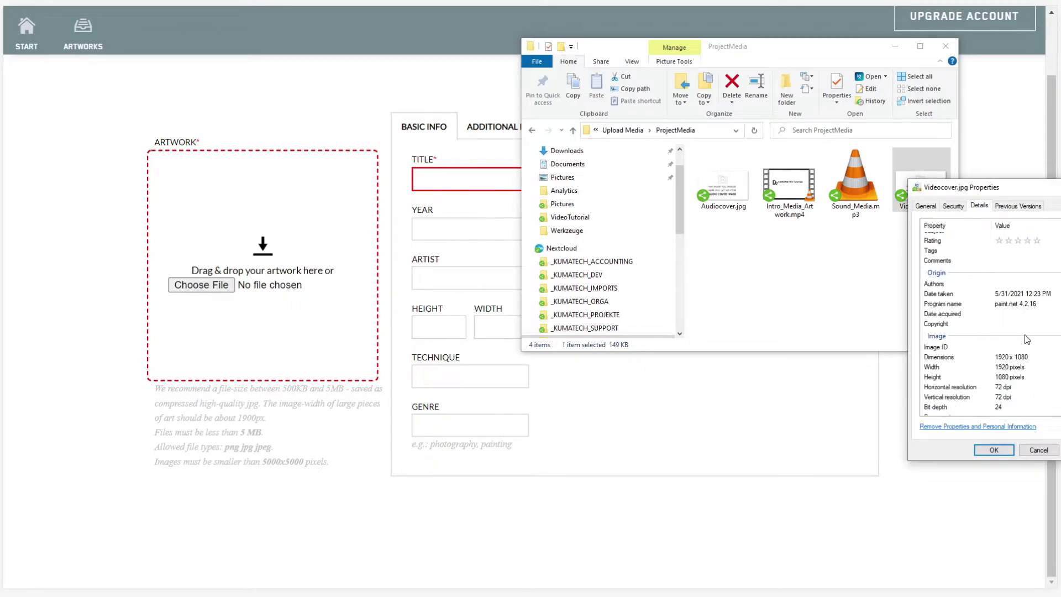
{"action": "left_click", "coordinate": [1011, 358]}
{"action": "left_click", "coordinate": [1012, 367]}
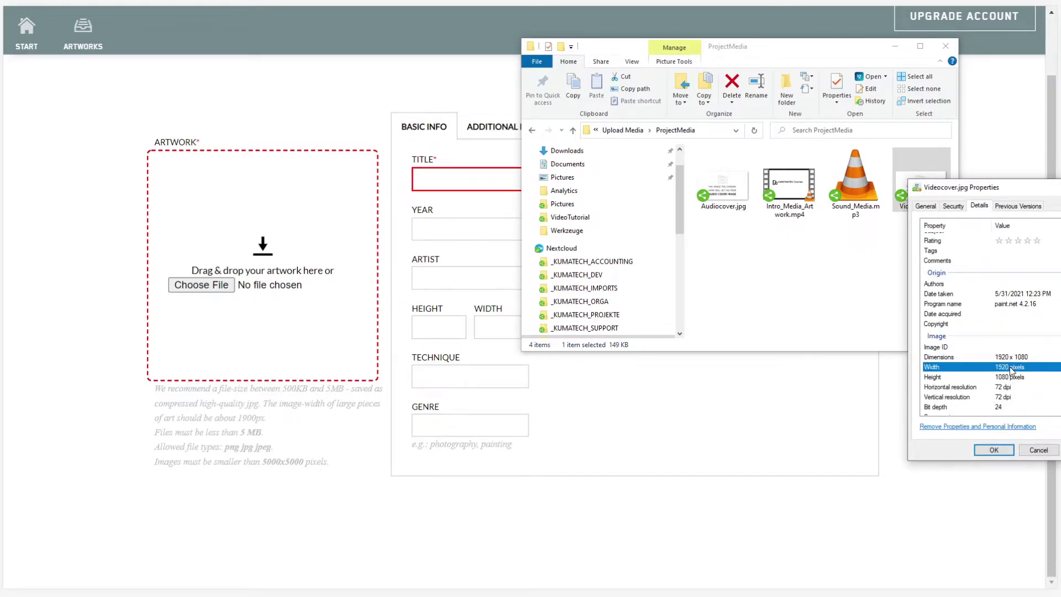
{"action": "left_click", "coordinate": [1012, 378]}
{"action": "left_click", "coordinate": [994, 450]}
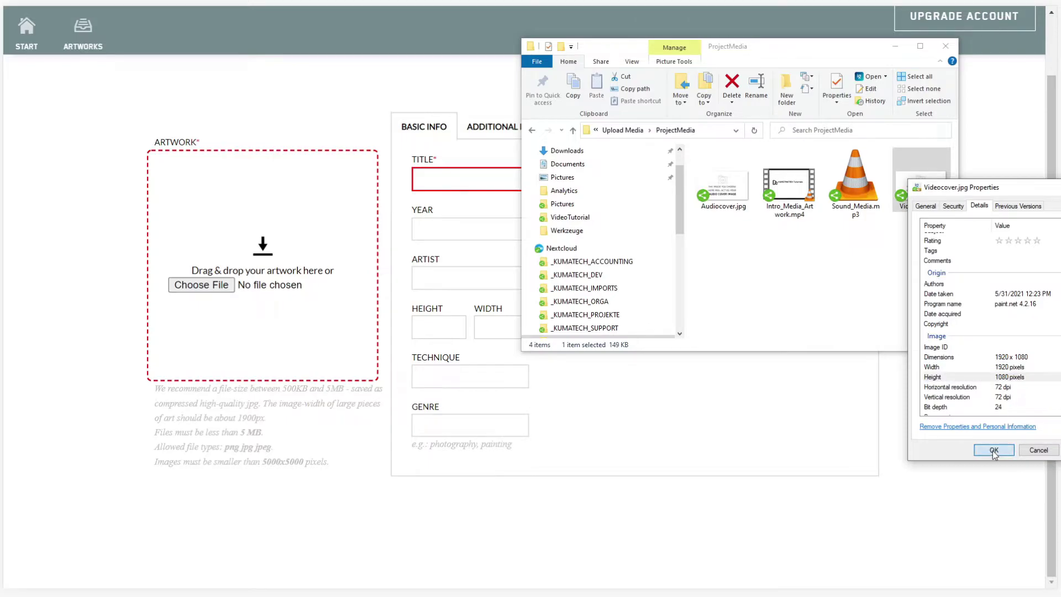
{"action": "left_click", "coordinate": [894, 49]}
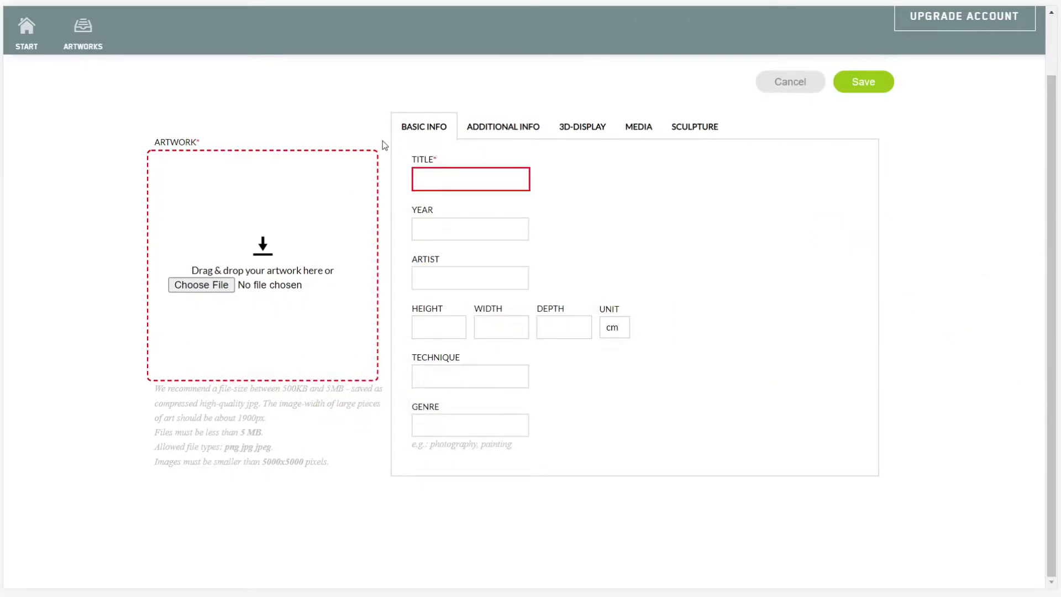
Upload Videocover.jpg as the artwork's cover image
{"action": "left_click", "coordinate": [215, 286]}
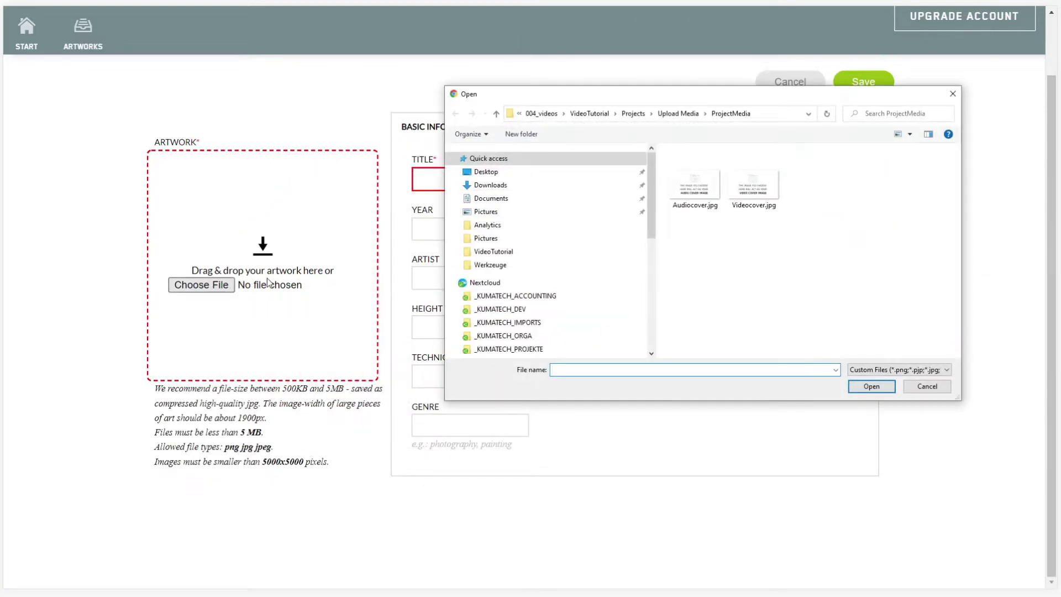
{"action": "left_click", "coordinate": [739, 169]}
{"action": "double_click", "coordinate": [742, 178]}
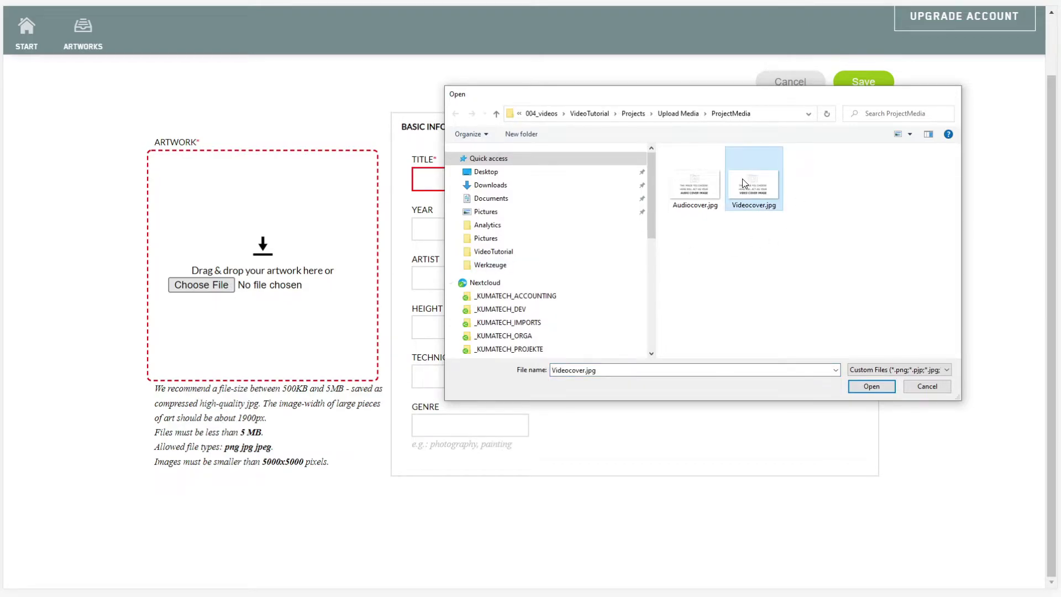
Enter title Video_Artwork, height 192 and width 108
{"action": "left_click", "coordinate": [444, 178]}
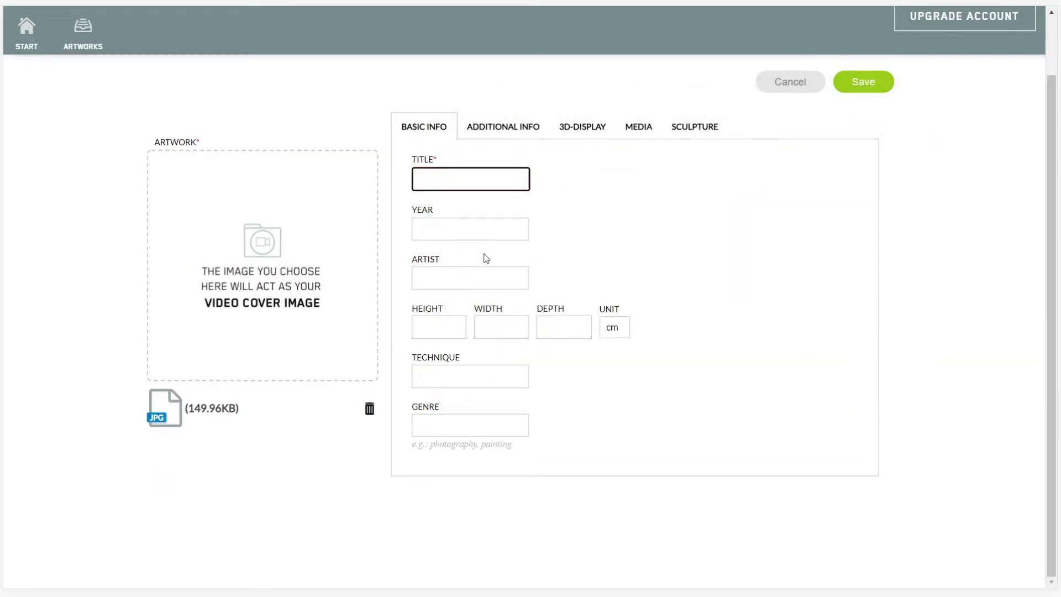
{"action": "type", "text": "Video"}
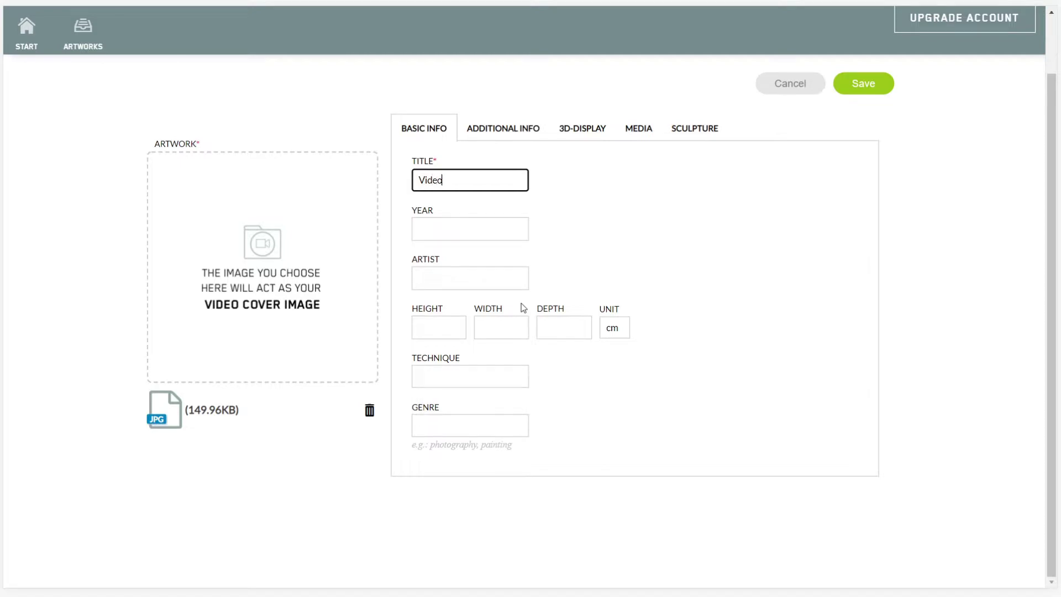
{"action": "type", "text": "_Artwork"}
{"action": "left_click", "coordinate": [450, 327]}
{"action": "type", "text": "192"}
{"action": "left_click", "coordinate": [483, 319]}
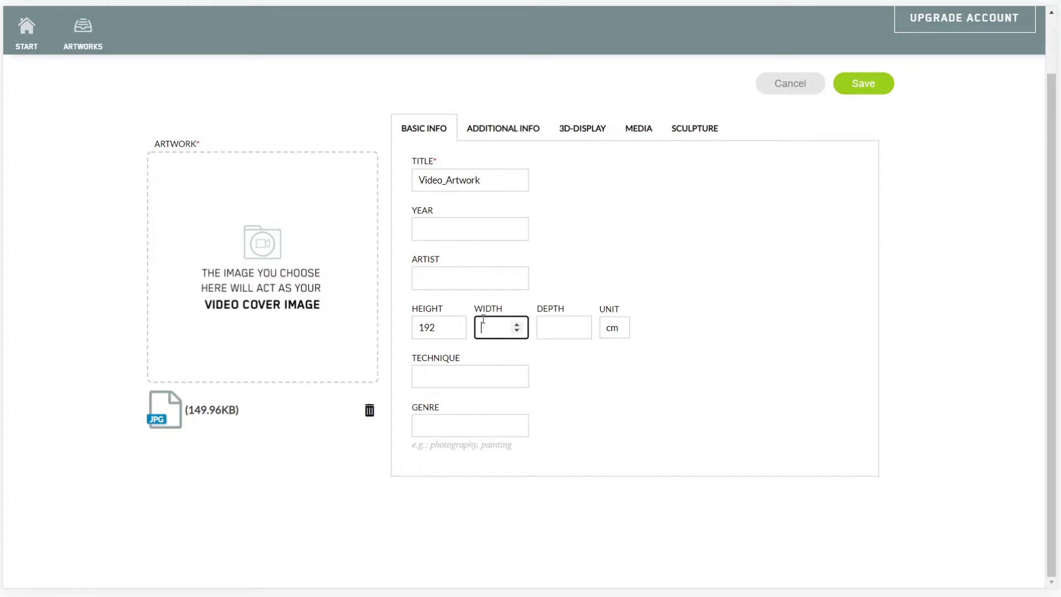
{"action": "type", "text": "108"}
{"action": "key", "text": "Tab"}
Enter depth 3, attach Intro_Media_Artwork.mp4 as the artwork's video, and save
{"action": "type", "text": "3"}
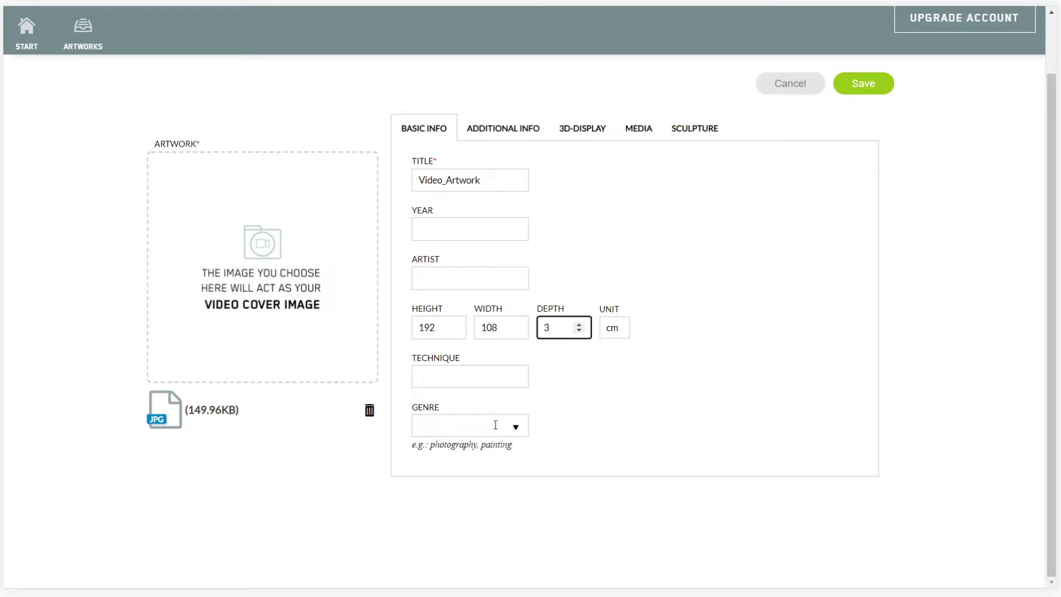
{"action": "left_click", "coordinate": [637, 133]}
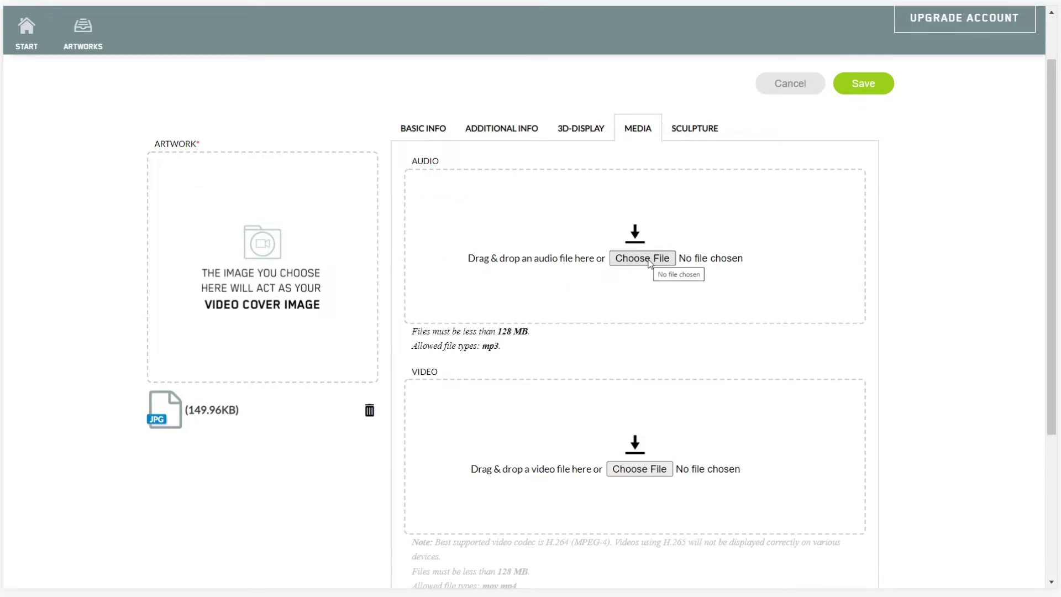
{"action": "left_click", "coordinate": [643, 470]}
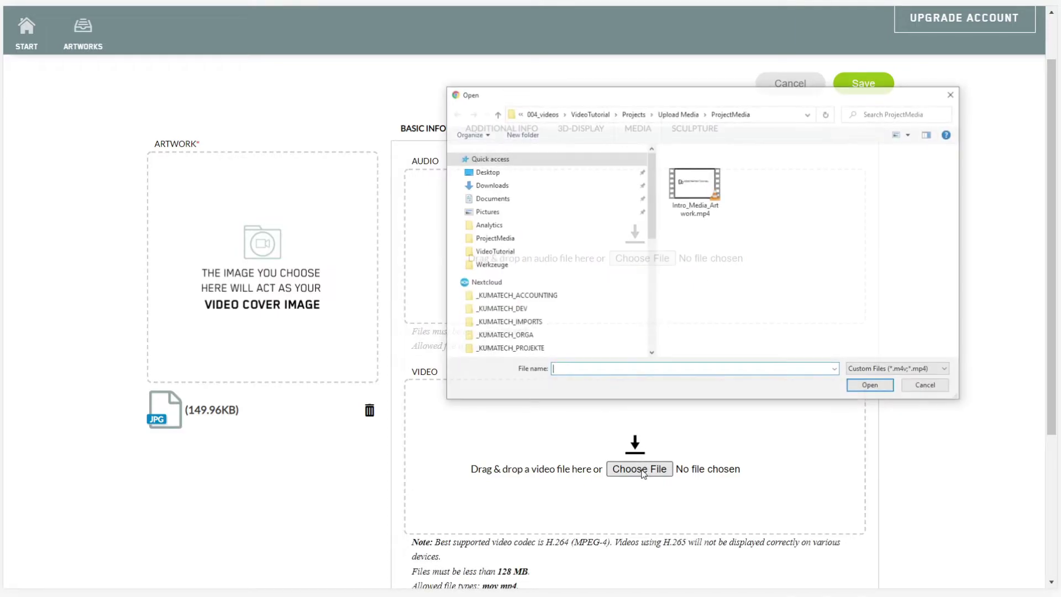
{"action": "double_click", "coordinate": [706, 189]}
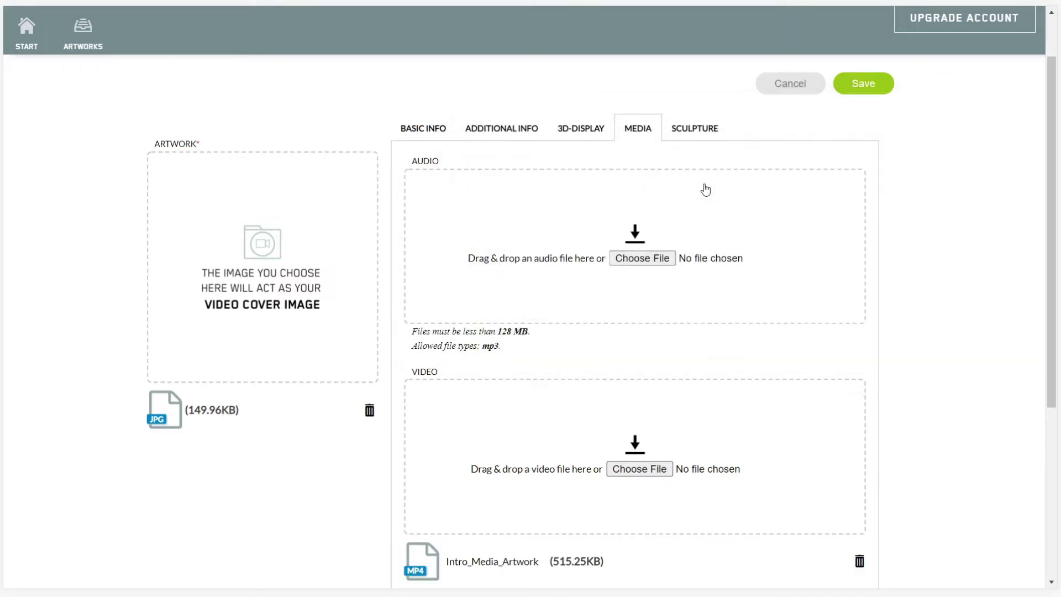
{"action": "left_click", "coordinate": [864, 88]}
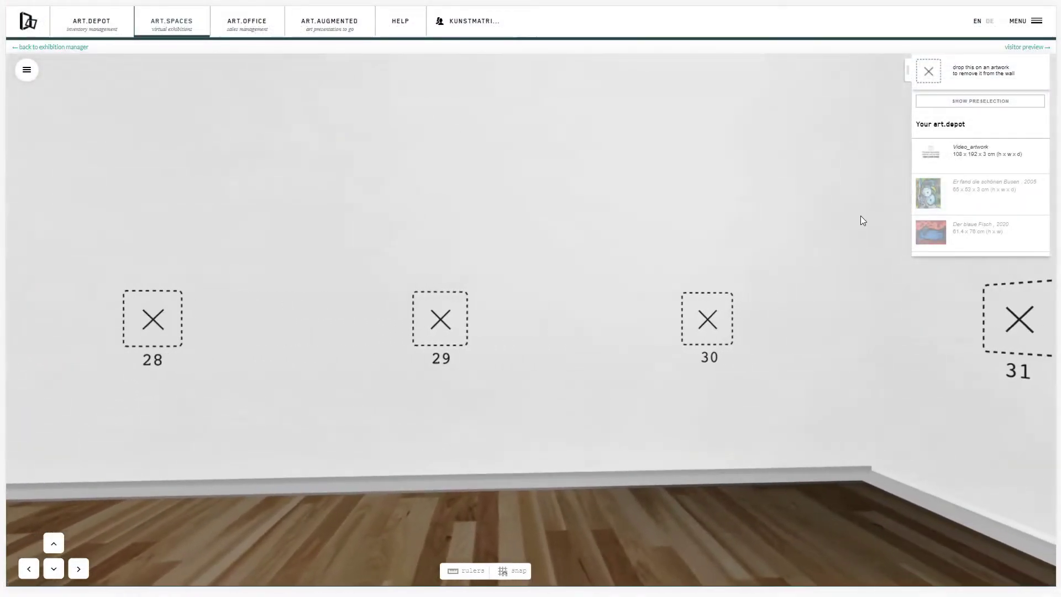
Hang Video_artwork from the art.depot list onto exhibition wall slot 29
{"action": "left_click_drag", "start_coordinate": [938, 149], "coordinate": [441, 303]}
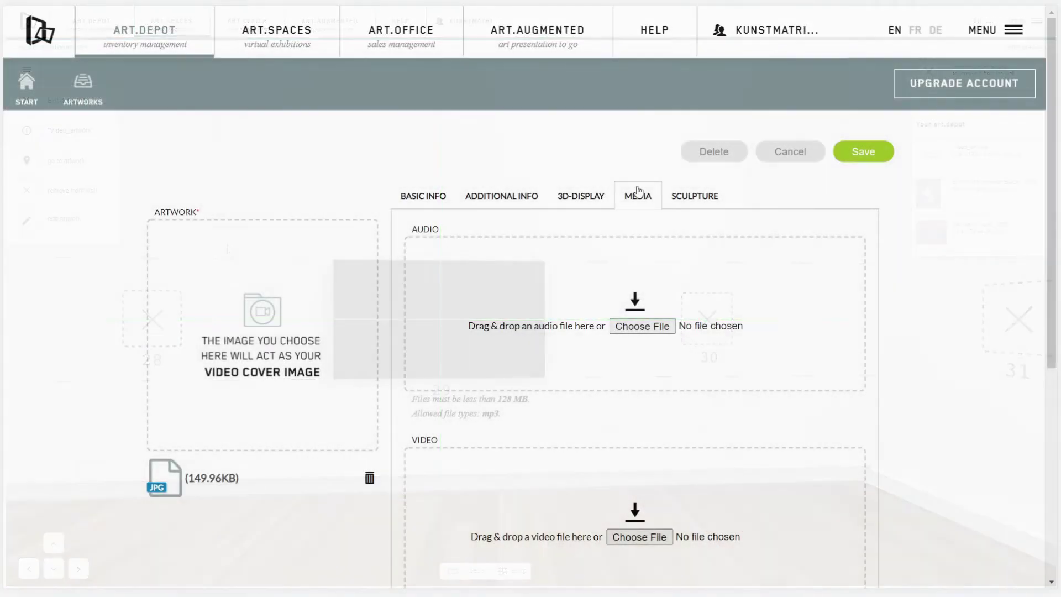
{"action": "scroll", "coordinate": [638, 192], "scroll_direction": "down", "scroll_amount": 5}
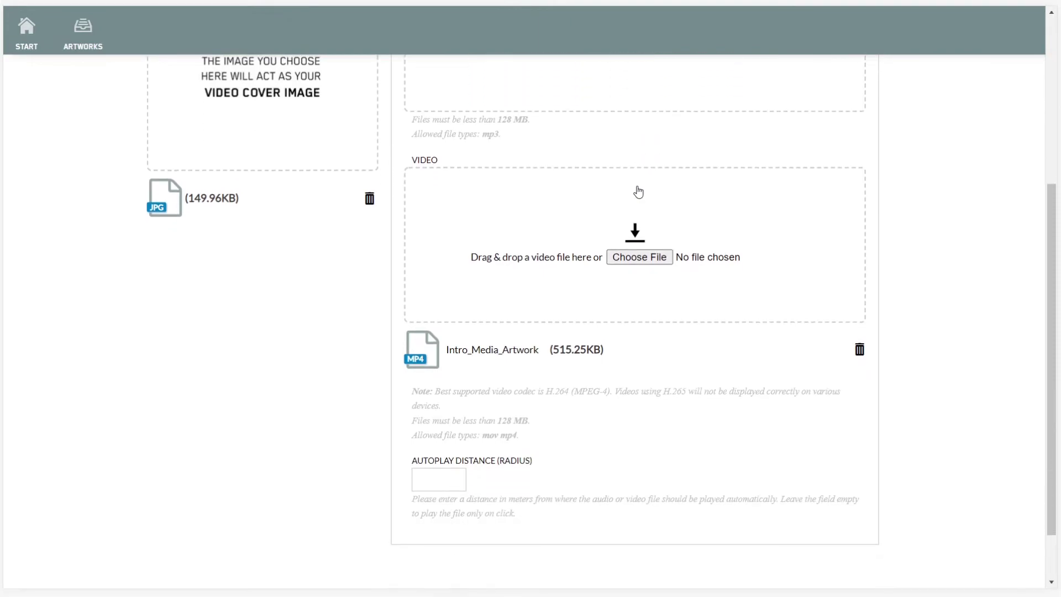
Set the video's autoplay distance to 2.0 m and save the artwork
{"action": "left_click", "coordinate": [428, 479]}
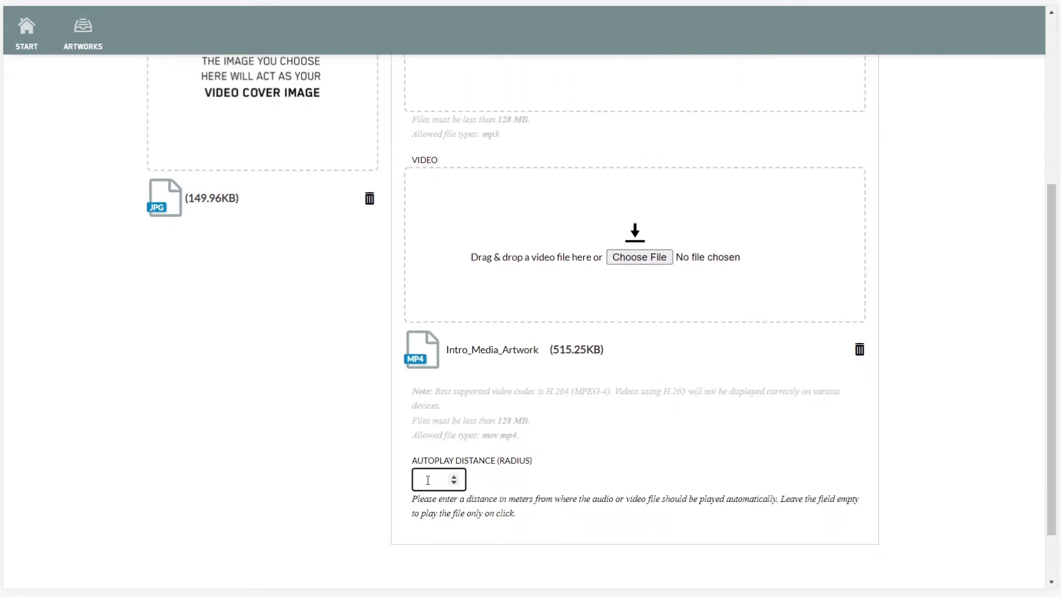
{"action": "type", "text": "2.0"}
{"action": "scroll", "coordinate": [733, 437], "scroll_direction": "up", "scroll_amount": 5}
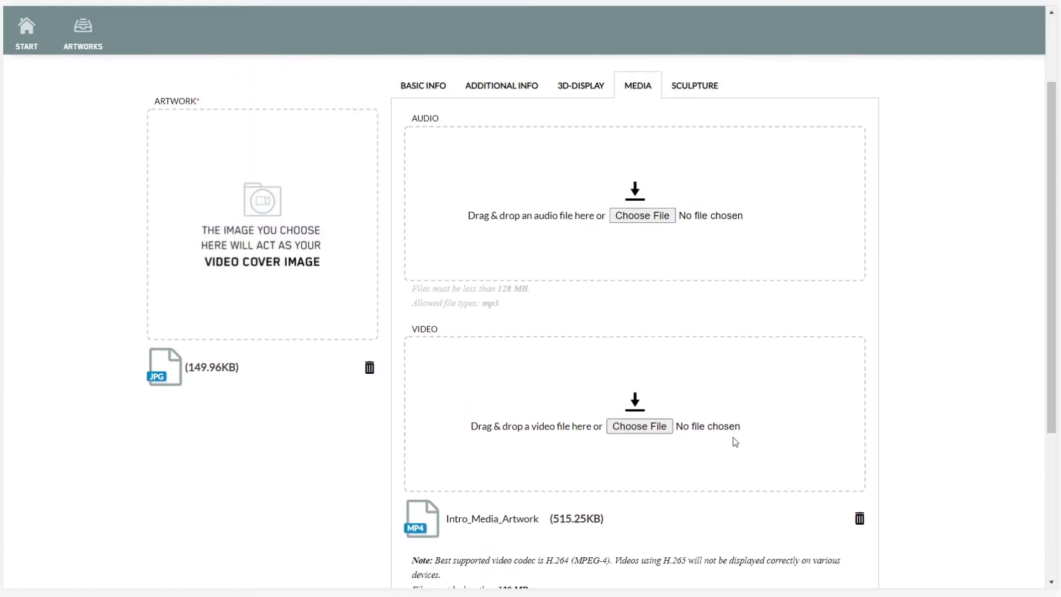
{"action": "left_click", "coordinate": [877, 149]}
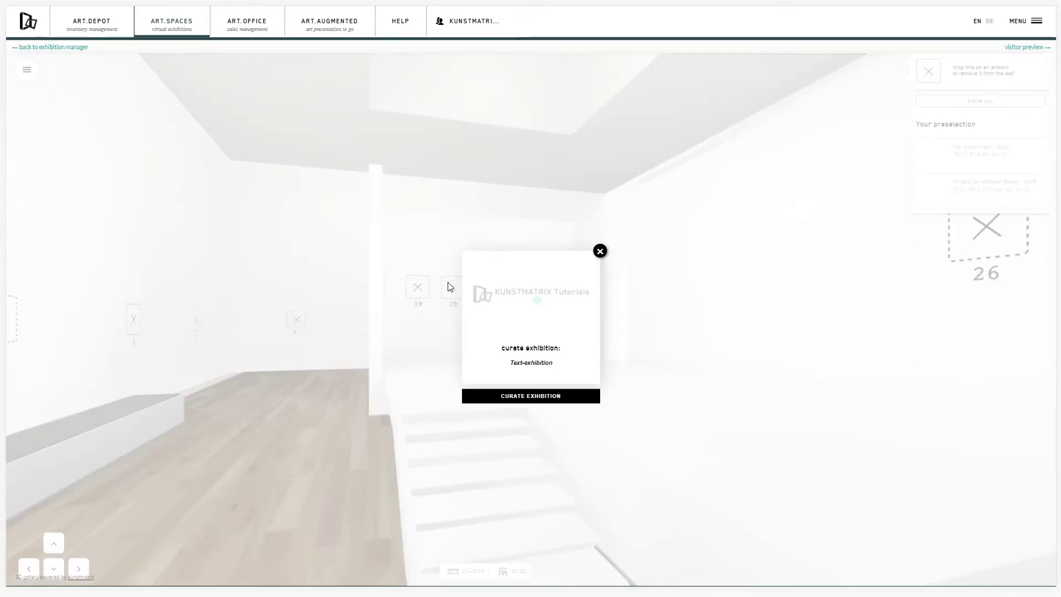
Dismiss the Curate Exhibition prompt and move up close to the video at slot 29
{"action": "left_click", "coordinate": [483, 395]}
{"action": "left_click", "coordinate": [462, 396]}
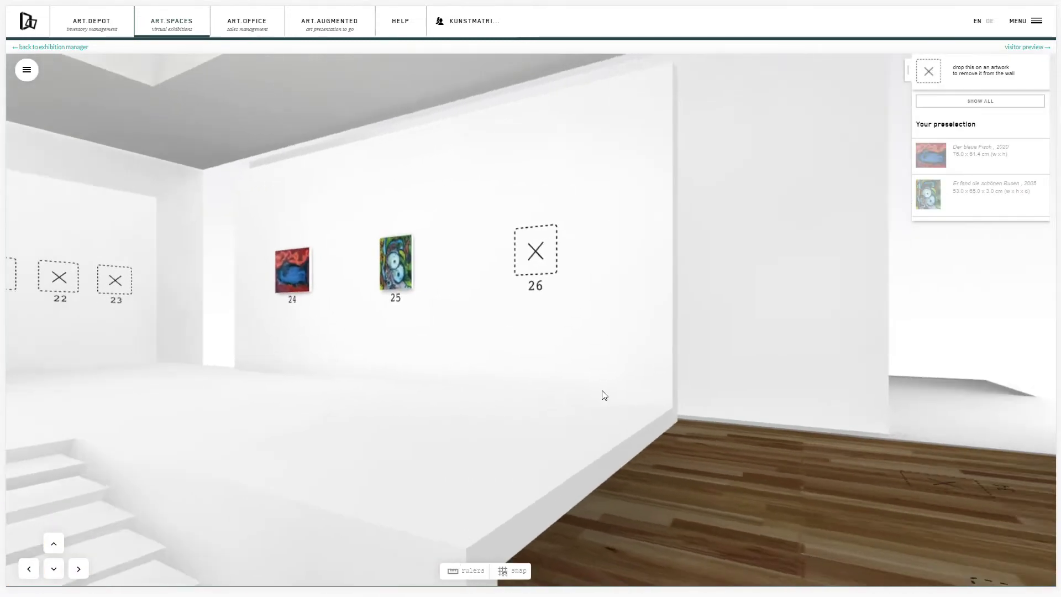
{"action": "left_click", "coordinate": [700, 395]}
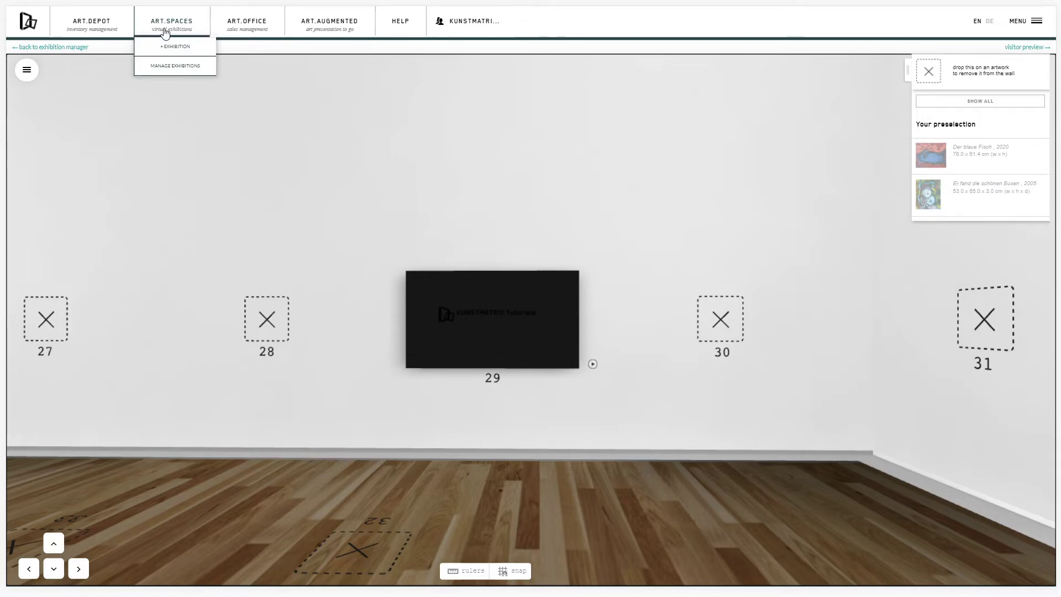
Edit Text-exhibition from Manage Exhibitions and scroll to its room and ambient audio options
{"action": "left_click", "coordinate": [166, 69]}
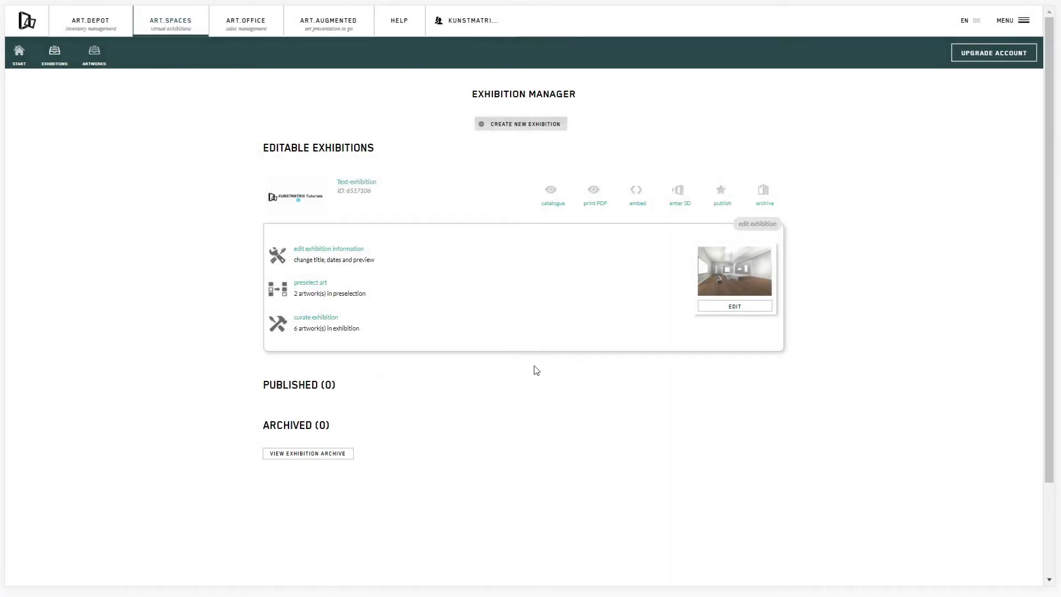
{"action": "left_click", "coordinate": [735, 307]}
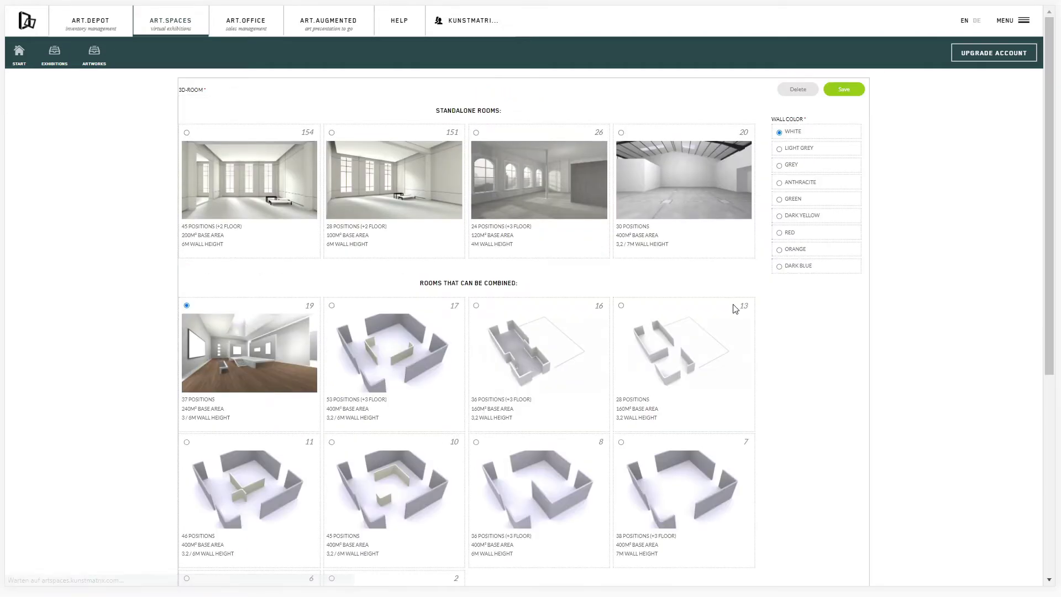
{"action": "scroll", "coordinate": [320, 256], "scroll_direction": "down", "scroll_amount": 4}
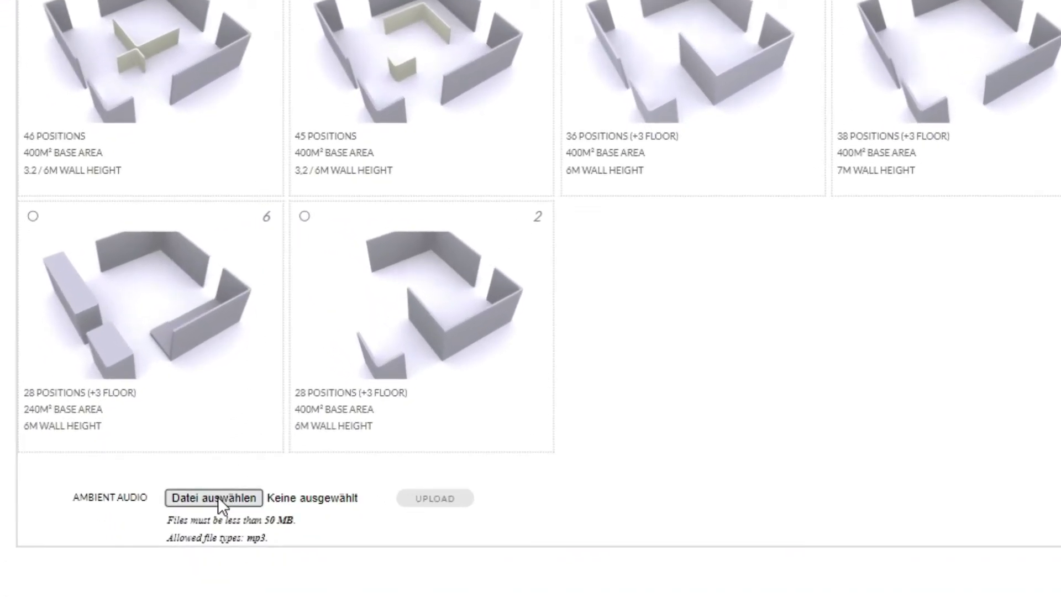